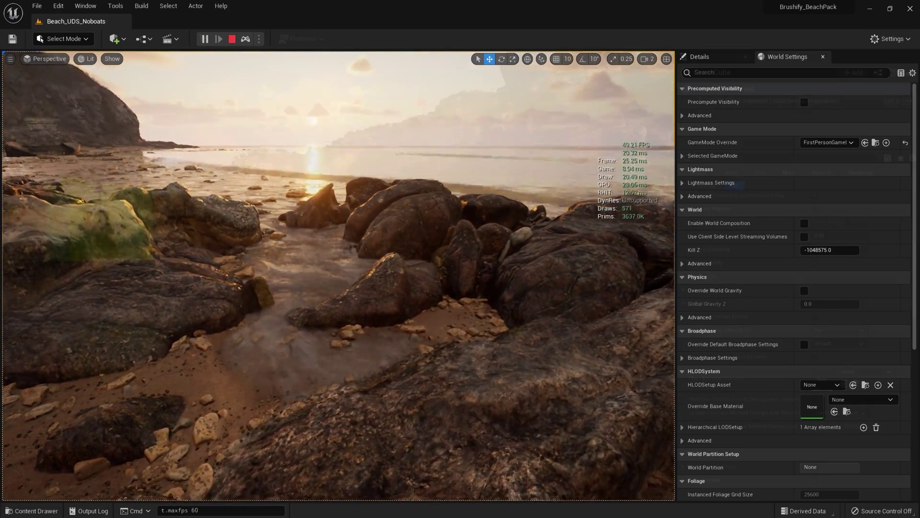
- Stop the play session, reposition the green cube near the cliff and rescale it
key(Escape)
drag(113, 220, 207, 204)
key(r)
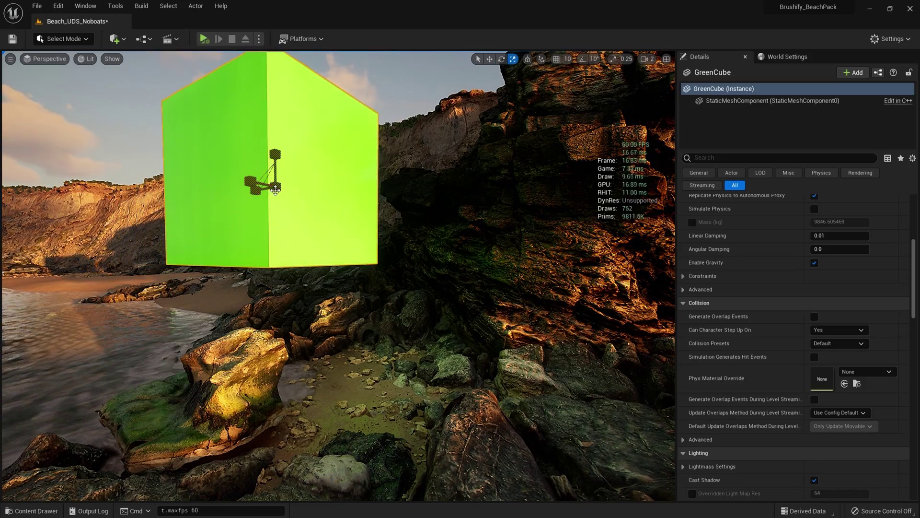
drag(275, 191, 262, 221)
key(w)
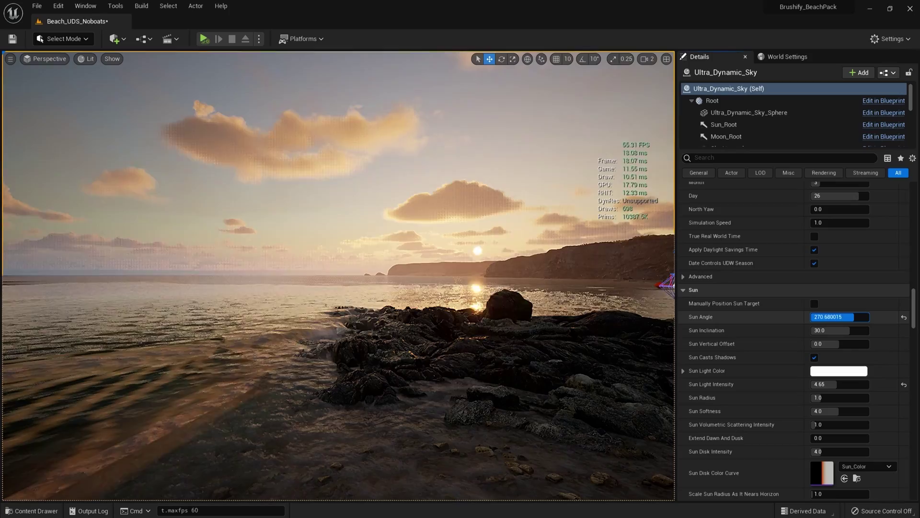
- Adjust the Sun Angle of the dynamic sky to shift the sun over the bay
drag(839, 317, 830, 316)
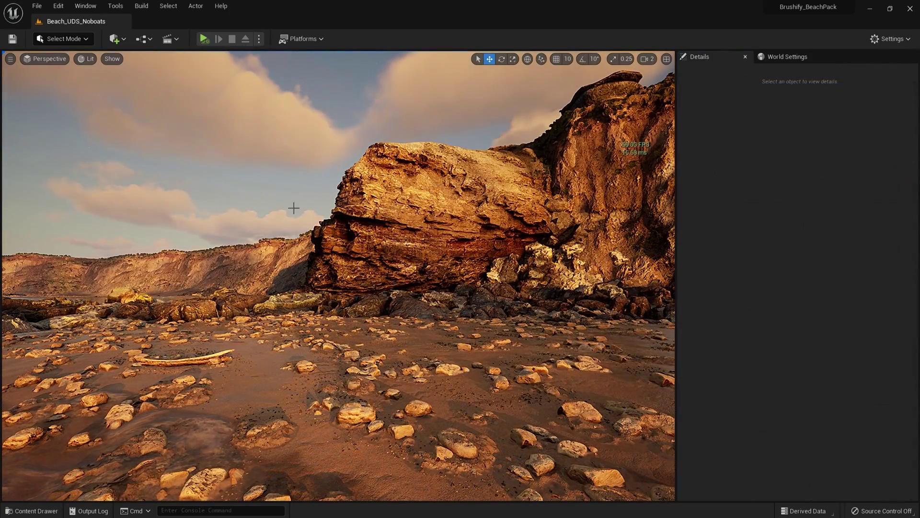
- Show the beach and cliff in the Nanite Triangles visualization and inspect the scene's geometry
click(85, 59)
mouse_move(126, 206)
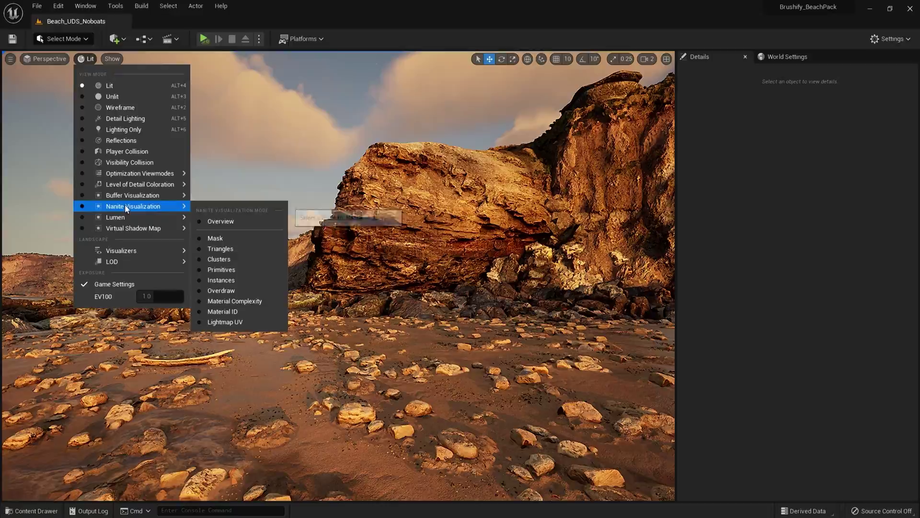
click(220, 248)
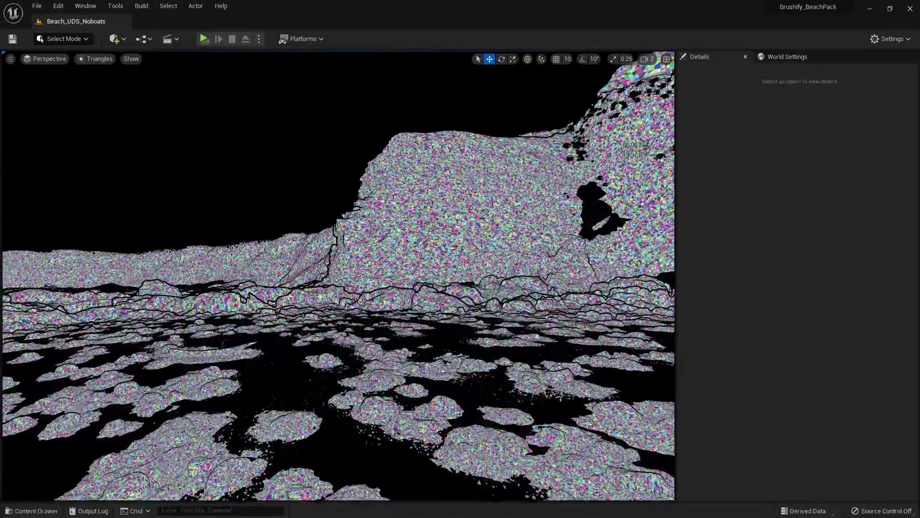
right_drag(338, 276, 448, 261)
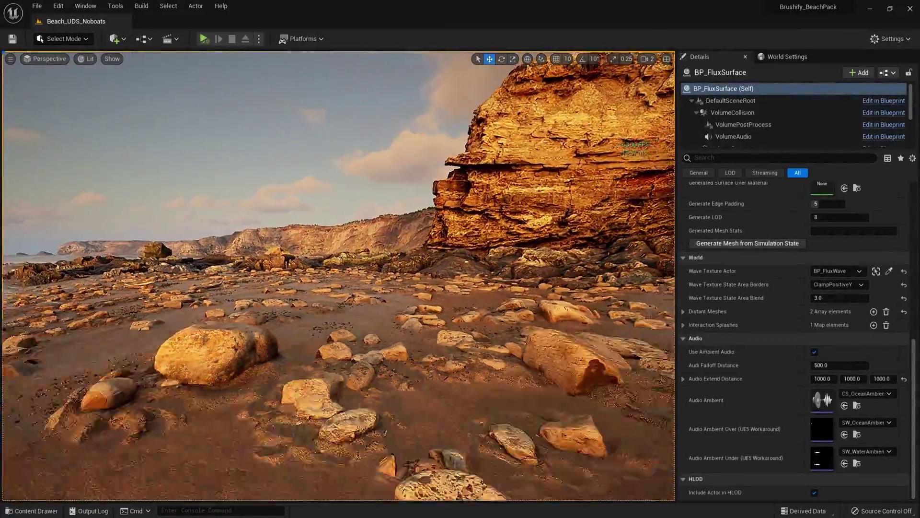
mouse_move(337, 275)
right_down()
mouse_move(385, 271)
mouse_move(328, 272)
right_up()
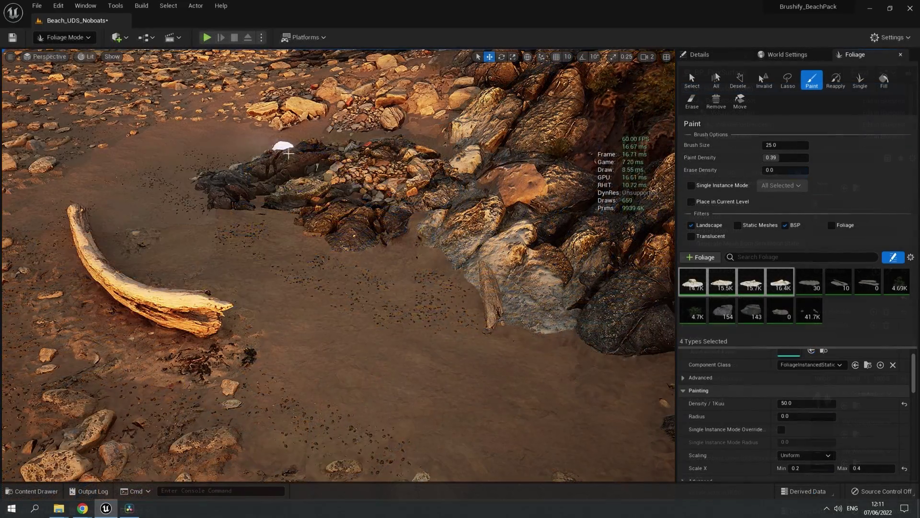
- Paint the four selected foliage types over the bare sand beside the driftwood and rocks
mouse_move(269, 152)
mouse_down()
mouse_move(194, 156)
mouse_move(235, 161)
mouse_move(120, 200)
mouse_move(171, 206)
mouse_move(170, 214)
mouse_move(303, 218)
mouse_up()
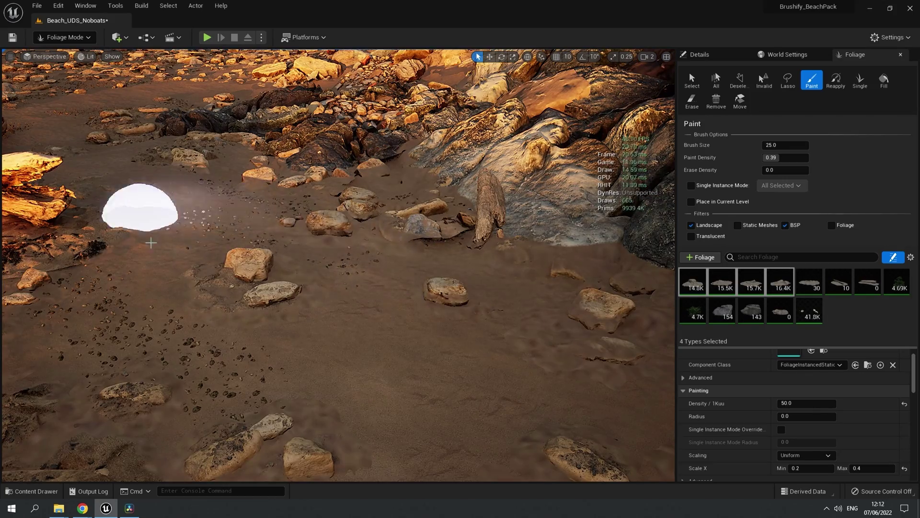
right_drag(549, 269, 447, 304)
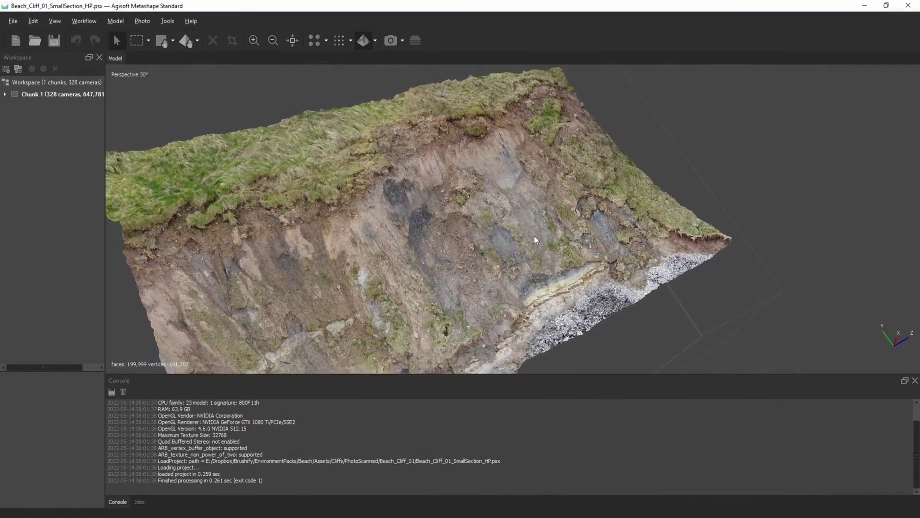
- Examine the photoscanned beach cliff models from several angles in Metashape and Blender
drag(536, 239, 469, 232)
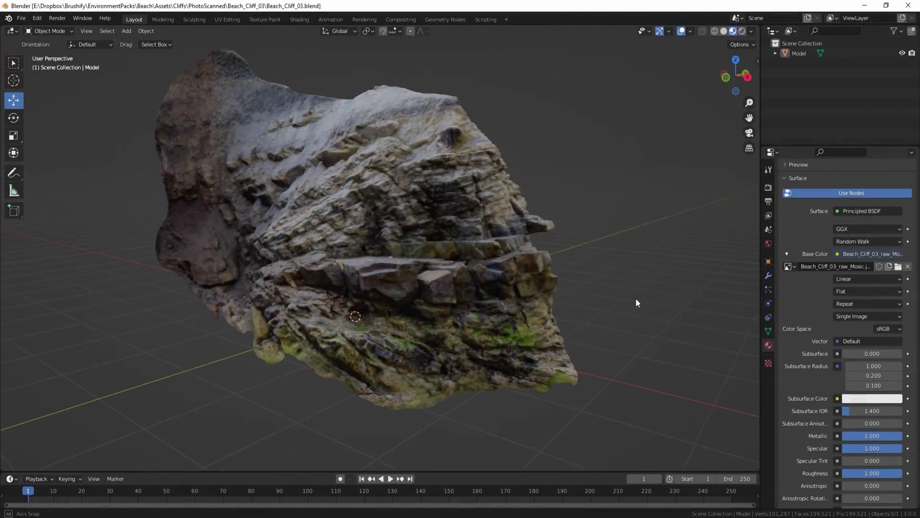
middle_drag(636, 299, 550, 304)
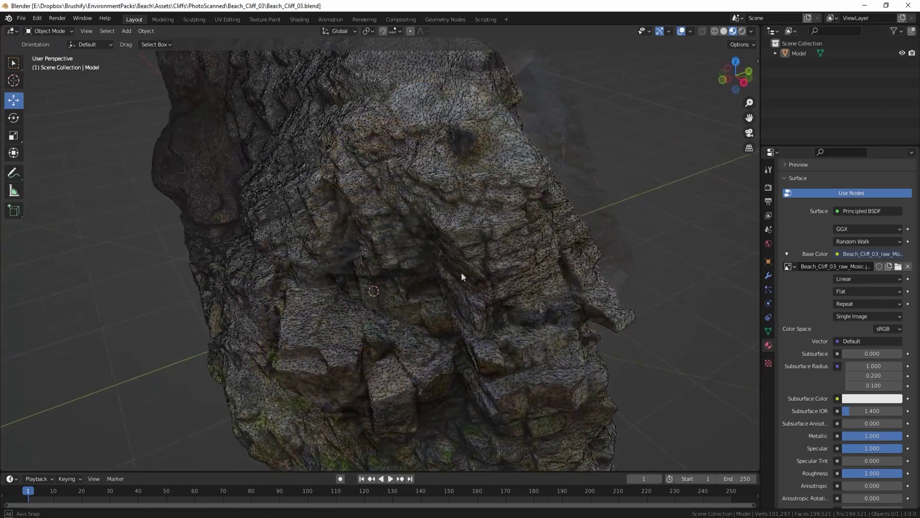
middle_drag(462, 272, 395, 266)
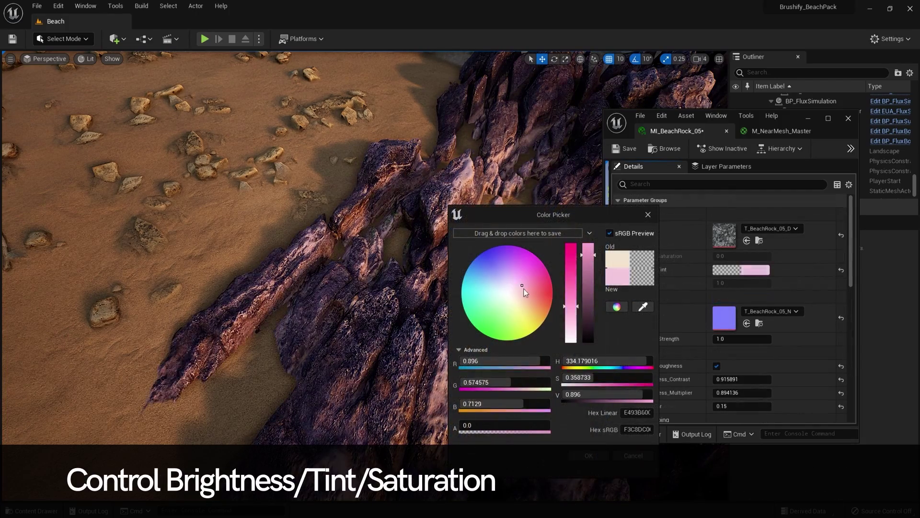
- Try green, teal and blue tints on the MI_BeachRock_05 material and toggle its DetailMapping option
drag(524, 282, 504, 322)
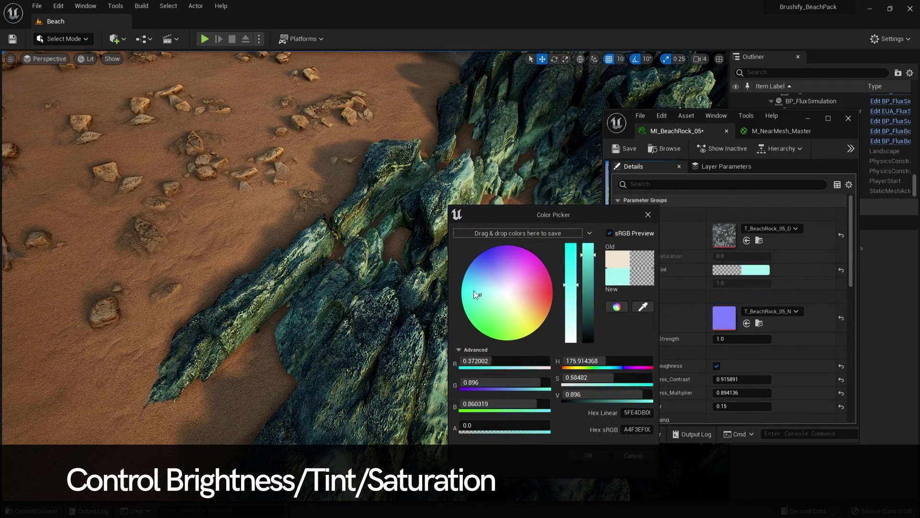
drag(474, 295, 496, 275)
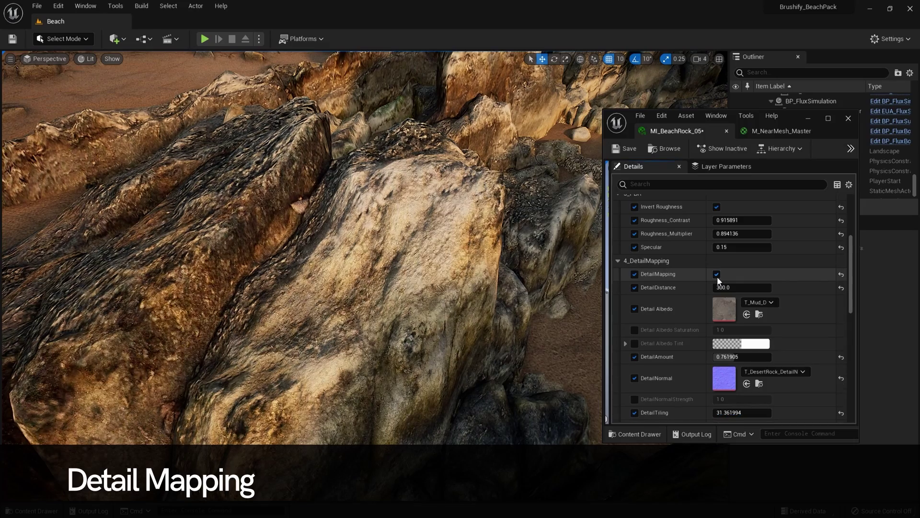
click(717, 275)
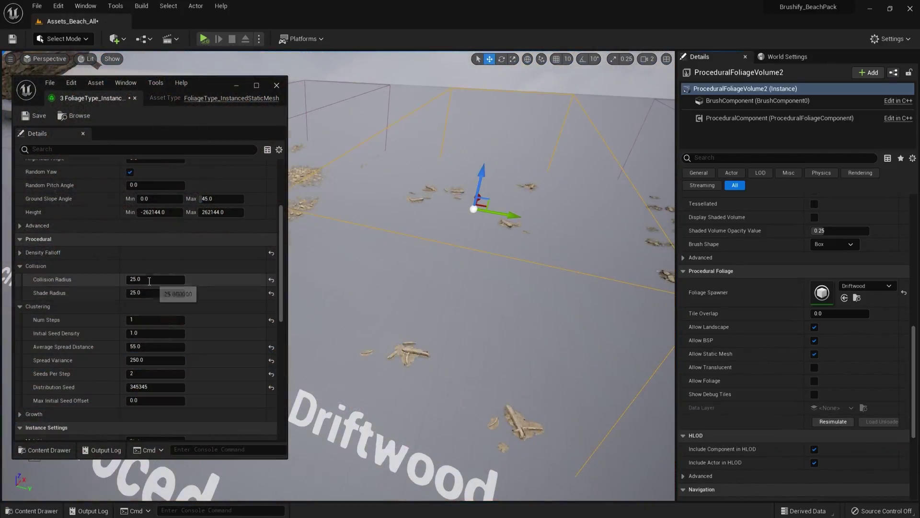
- Set the driftwood foliage clustering to 2 Num Steps and 1 Seeds Per Step, resimulating the volume after each change
click(155, 320)
text(2)
click(833, 422)
click(155, 373)
text(1)
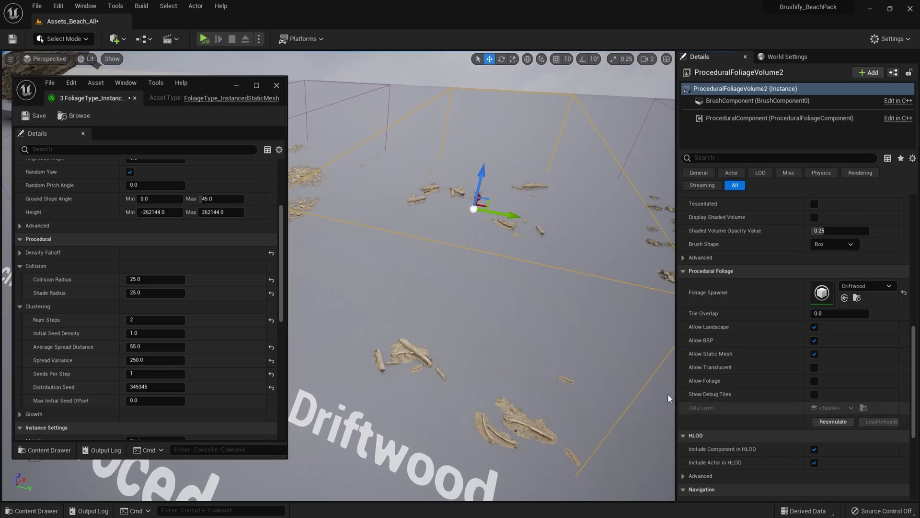
click(833, 421)
- Set the driftwood foliage's Initial Seed Density to 2 and resimulate the procedural volume
click(155, 333)
text(2)
click(833, 421)
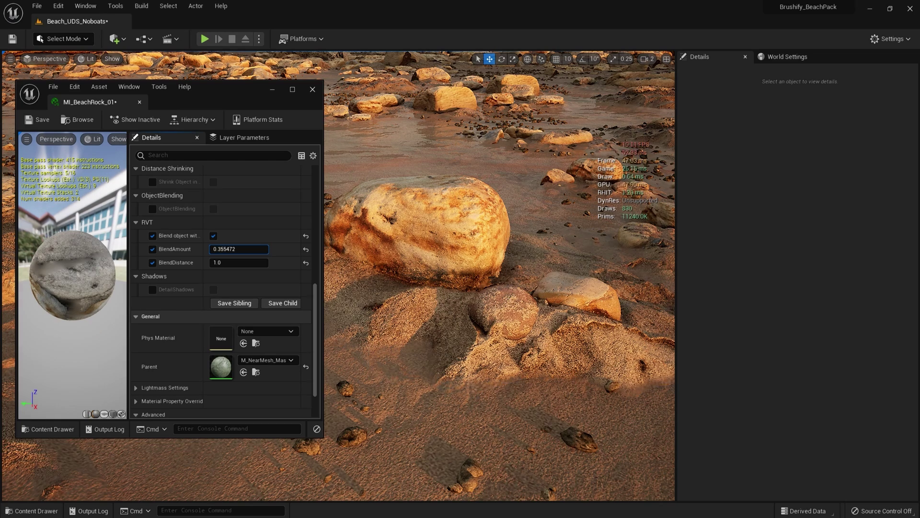
- Raise the RVT BlendAmount of the MI_BeachRock_01 material to about 1.26
drag(239, 249, 268, 249)
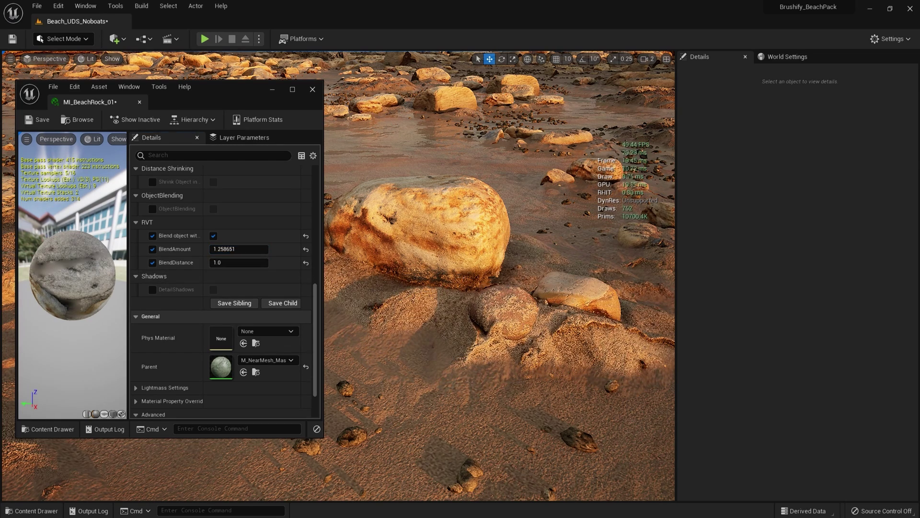
- Frame the large beach boulder, move it across the sand and activate rotation for it
click(431, 225)
key(f)
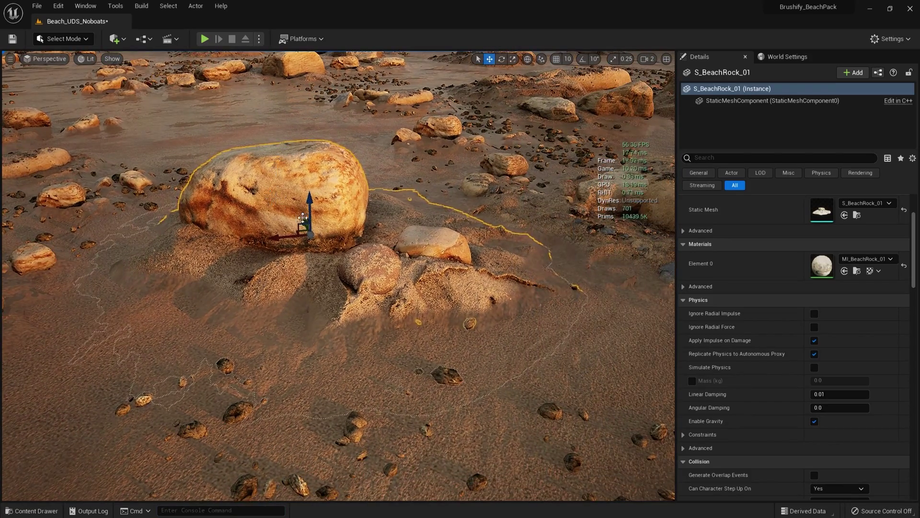
drag(295, 230, 272, 226)
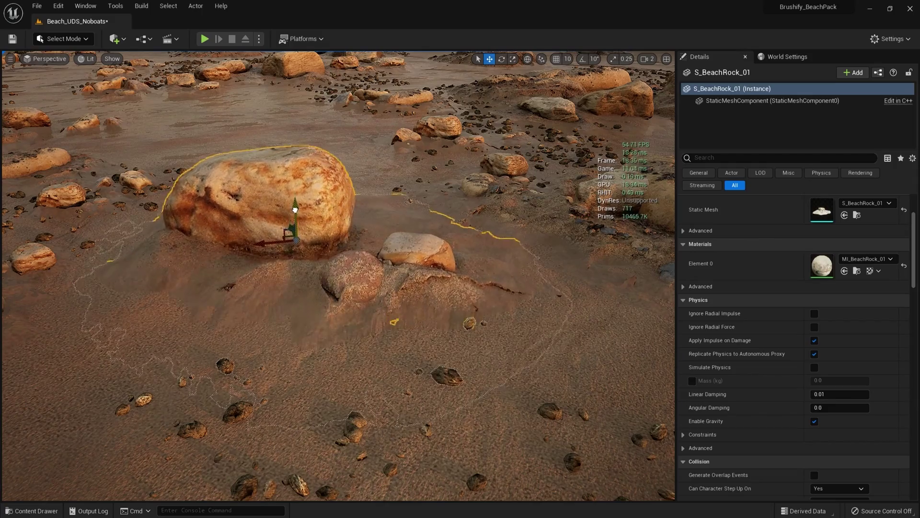
key(e)
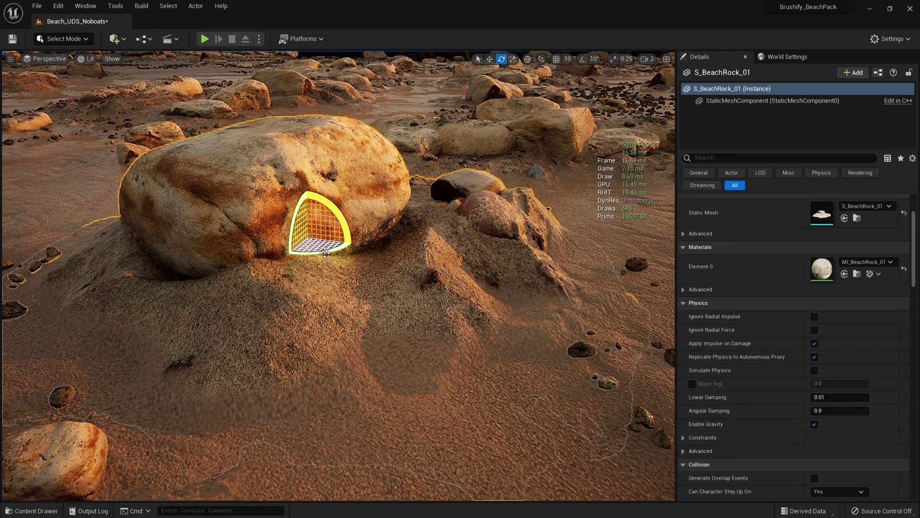